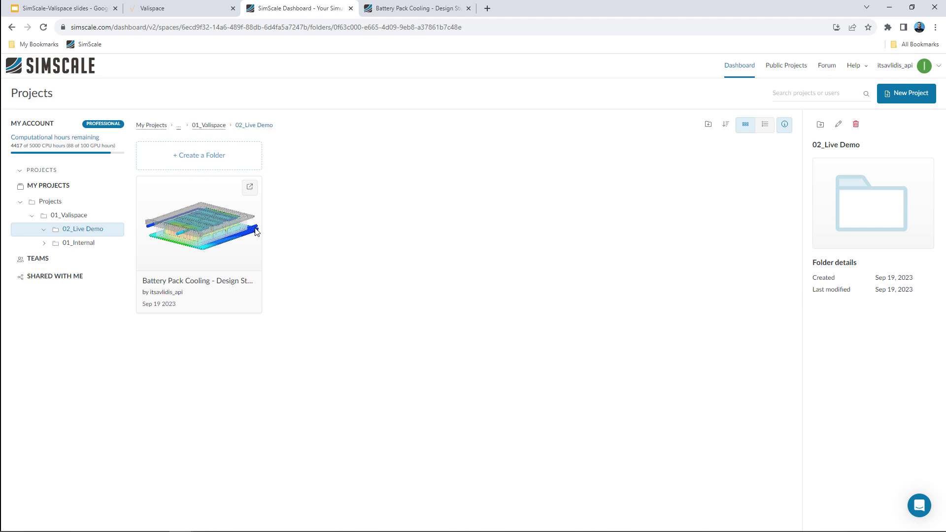
Step: Open the Battery Pack Cooling project and display the batteryPack_plus_potting_imprints geometry
left_click(219, 238)
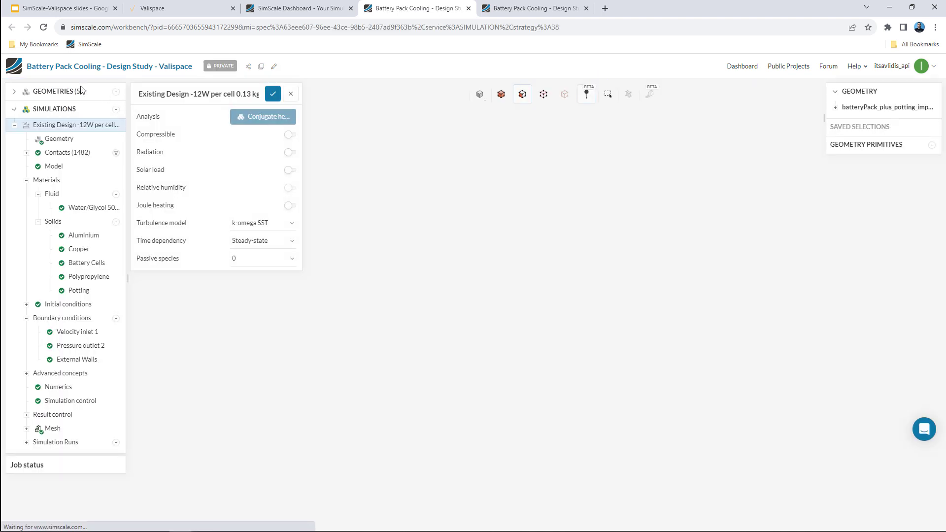
left_click(58, 93)
left_click(72, 162)
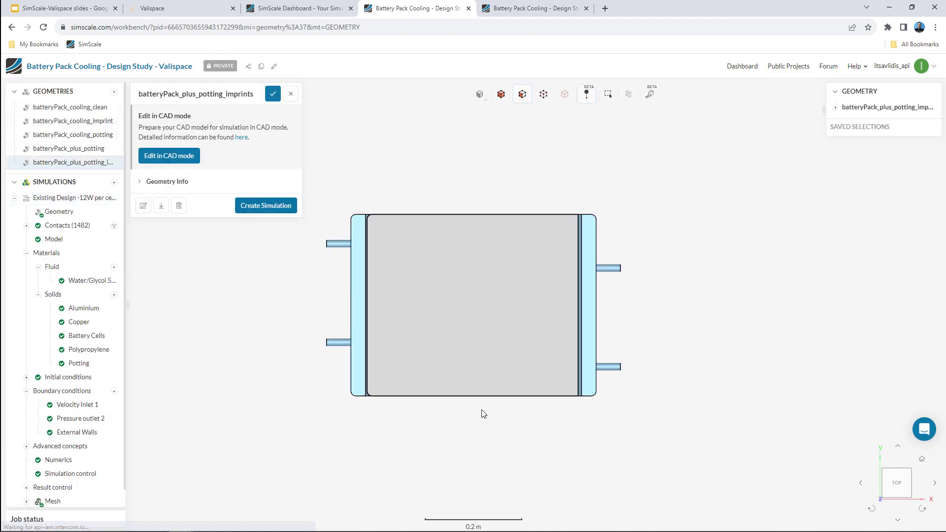
Step: Angle the battery pack view, make the model transparent, and expand the Existing Design simulation tree
left_click_drag(501, 277, 589, 249)
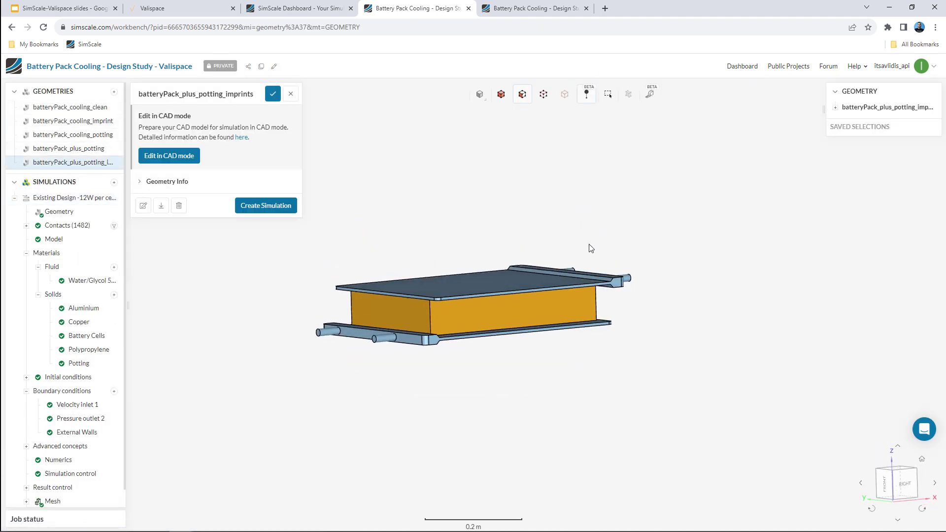
left_click(481, 95)
left_click(480, 151)
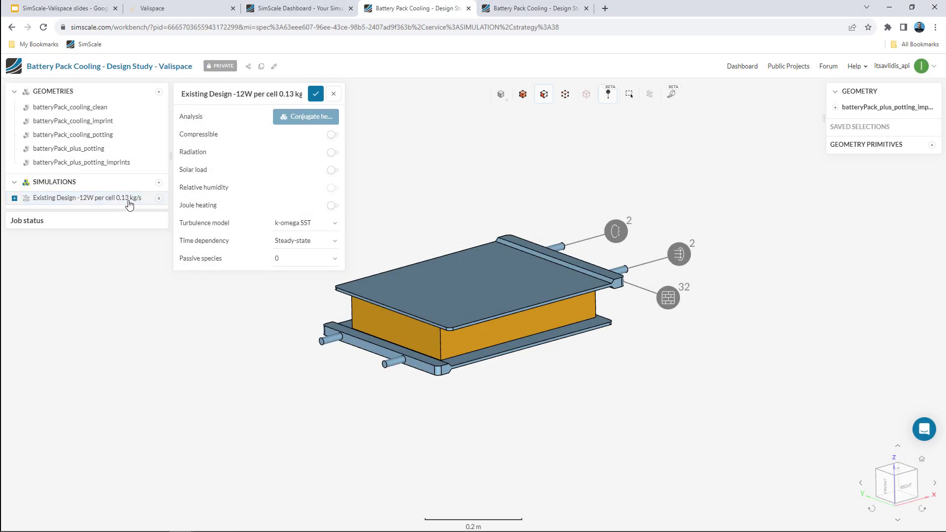
left_click(129, 199)
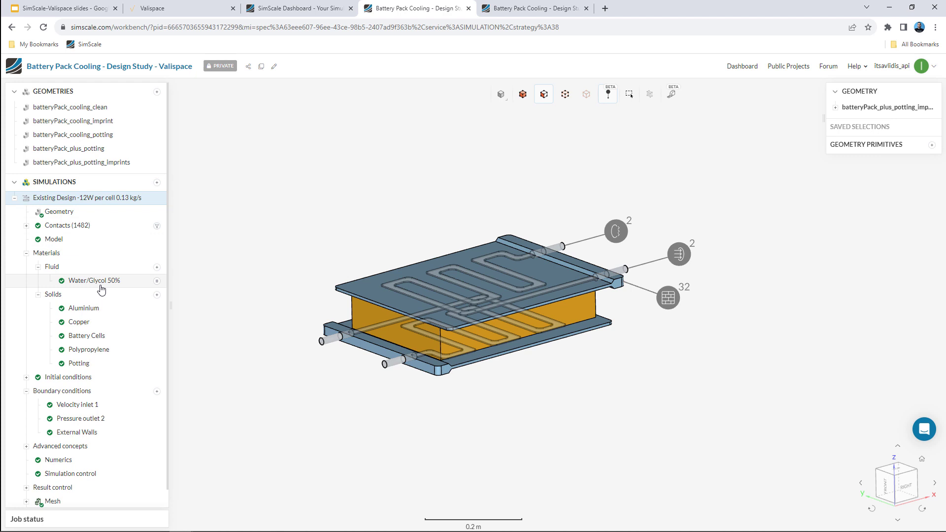
Step: Review the Velocity inlet 1 coolant flow rate and the External Walls heat settings
left_click(85, 406)
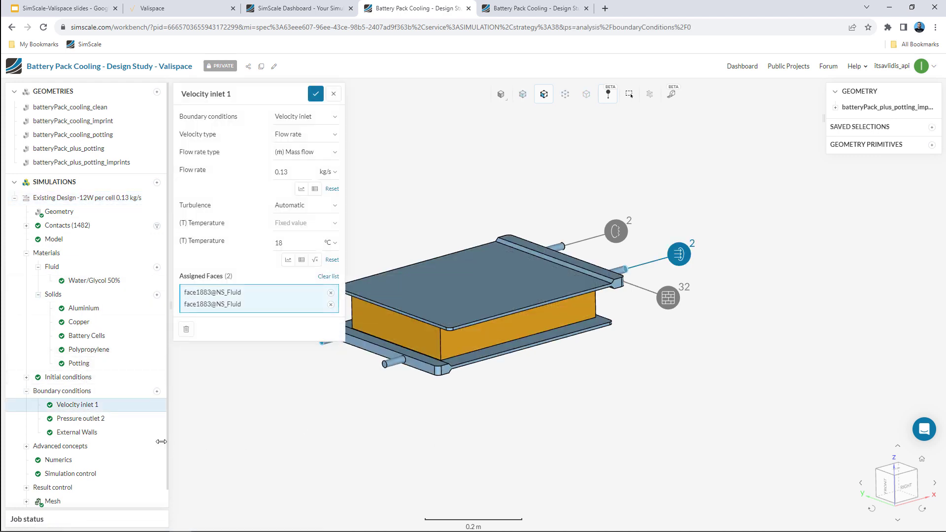
left_click(96, 434)
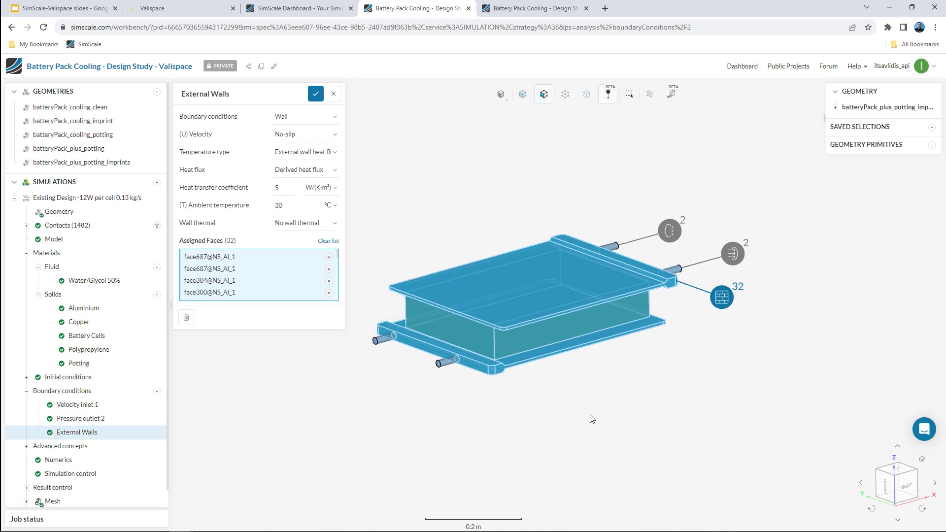
left_click_drag(531, 426, 412, 427)
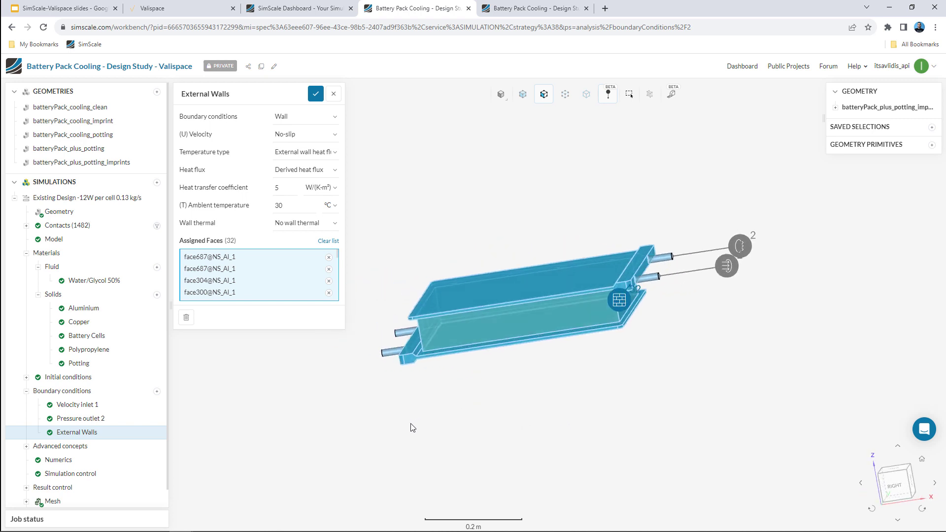
Step: Inspect Absolute power source 1 under Advanced concepts, applying 12 W to each of 162 cells
left_click(62, 448)
scroll(69, 433, "down", 1)
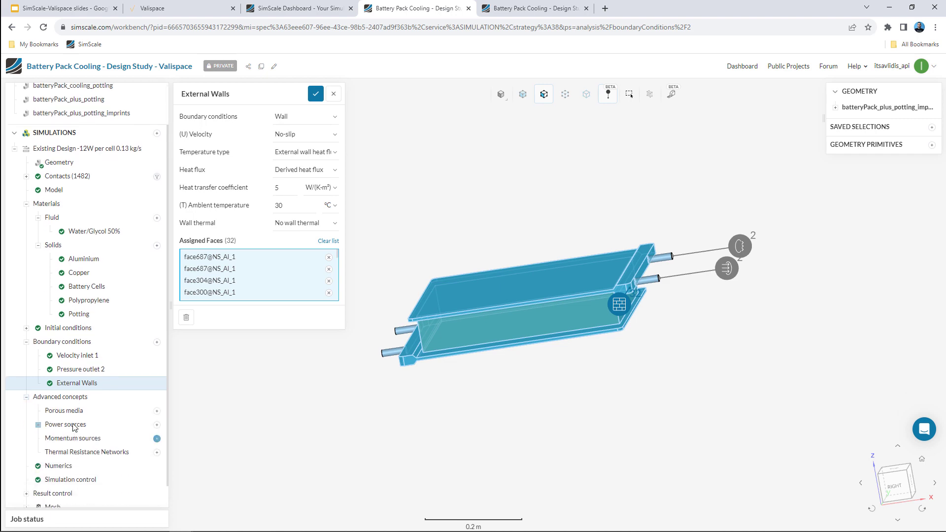
left_click(79, 424)
left_click(86, 440)
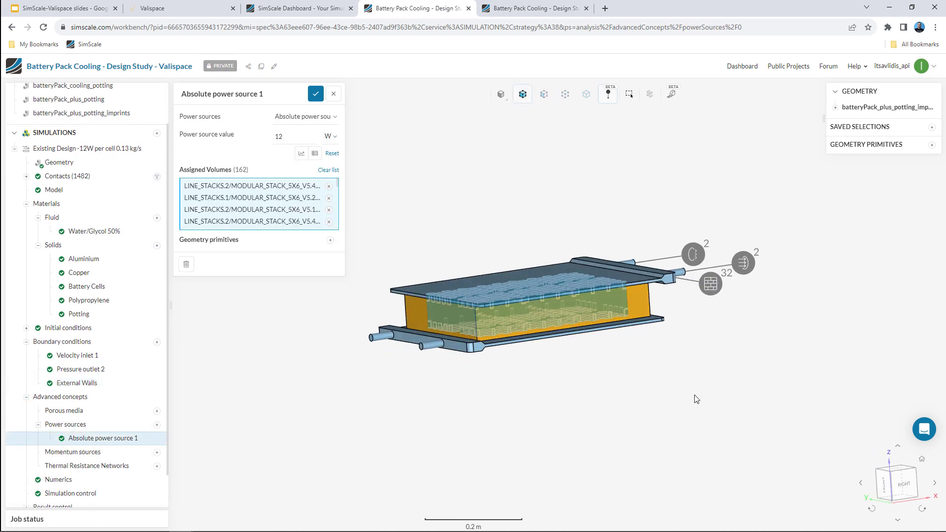
scroll(325, 323, "up", 3)
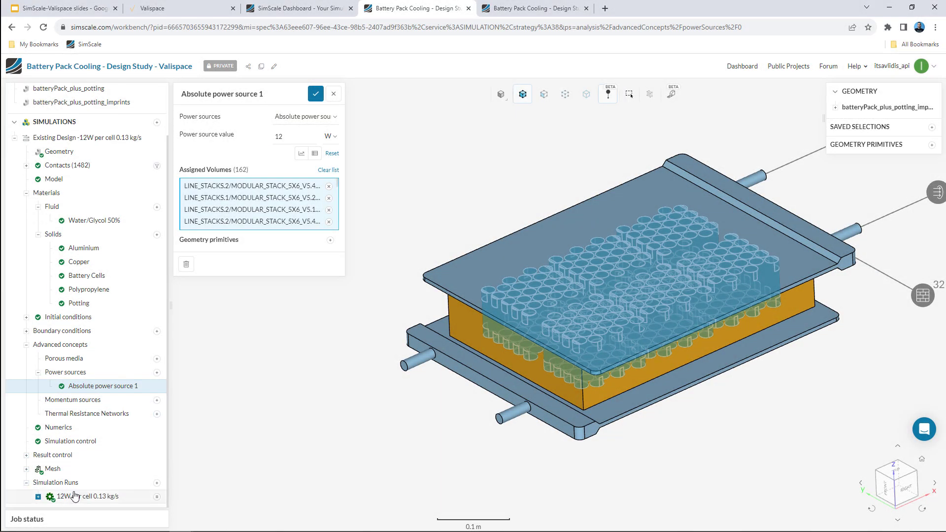
Step: View the 12W per cell 0.13 kg/s run's temperature, velocity, pressure and 3D temperature results, then go to Valispace
left_click(74, 497)
scroll(98, 454, "down", 1)
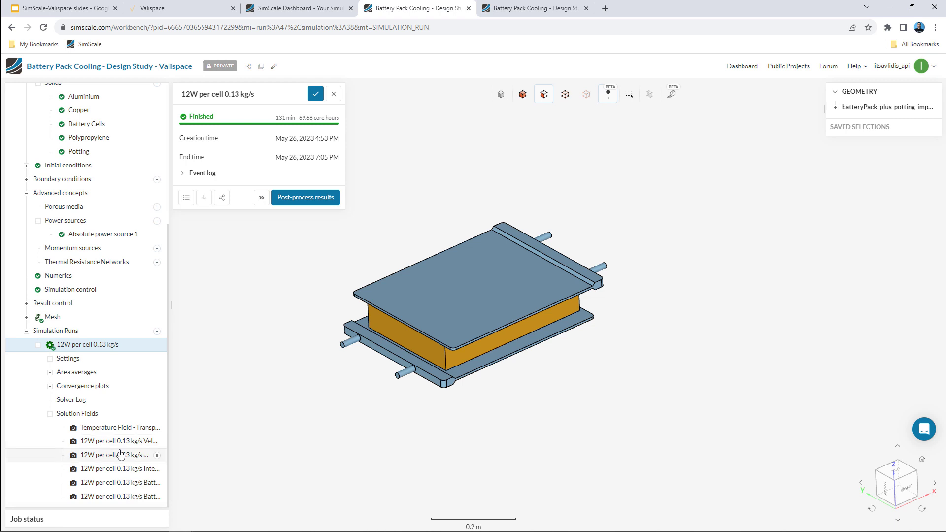
left_click(114, 428)
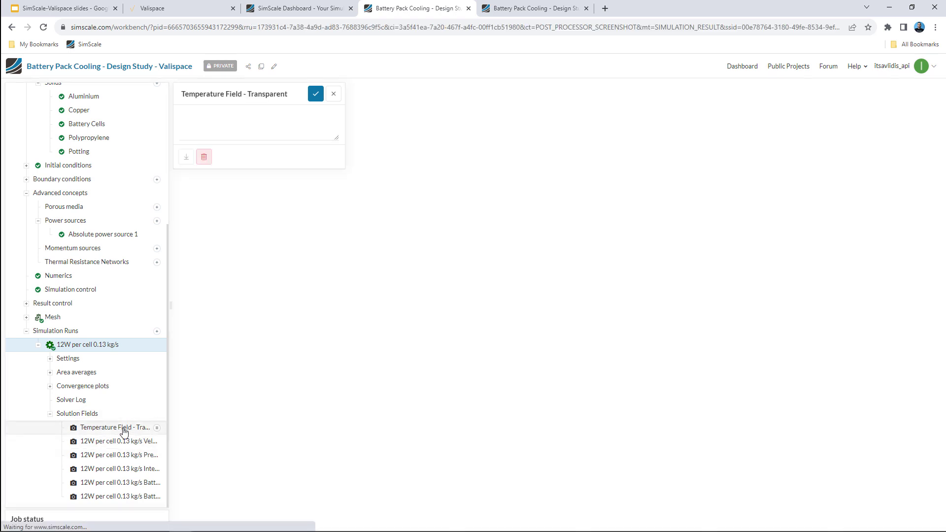
left_click(120, 442)
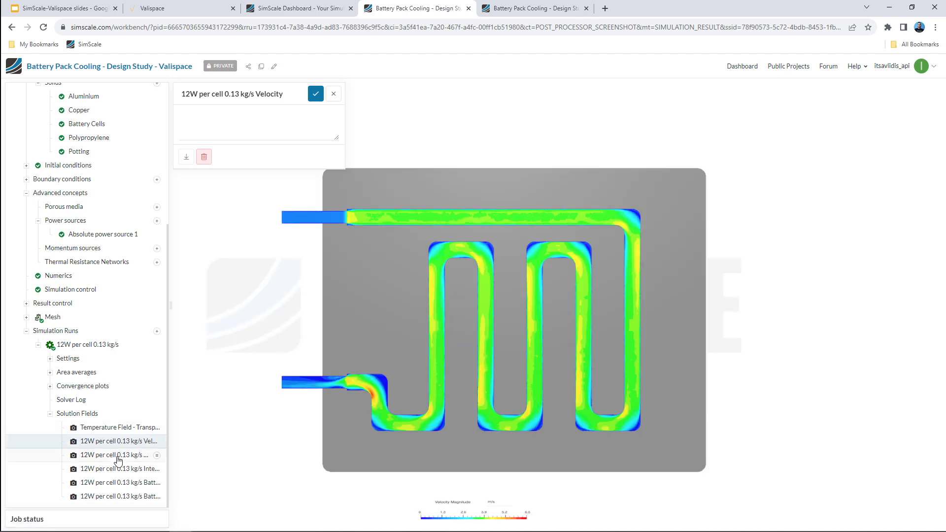
left_click(117, 456)
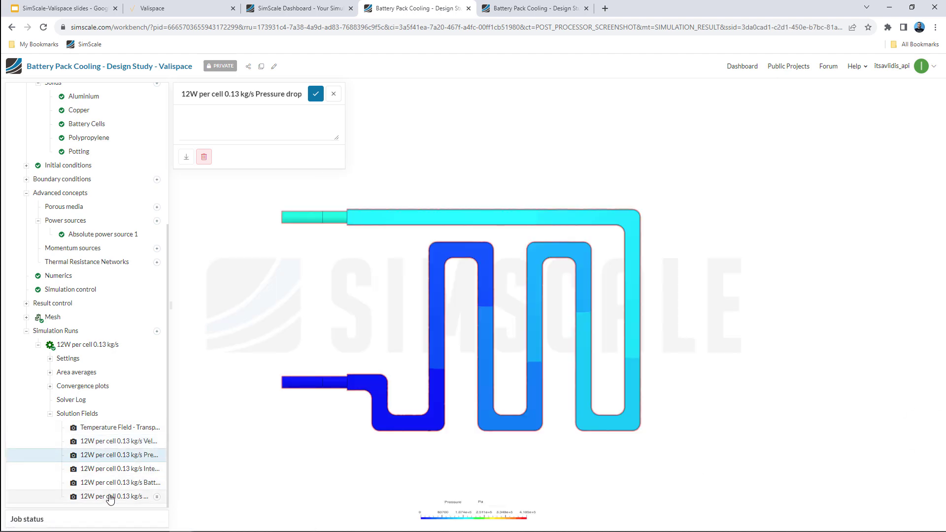
left_click(111, 497)
left_click(186, 14)
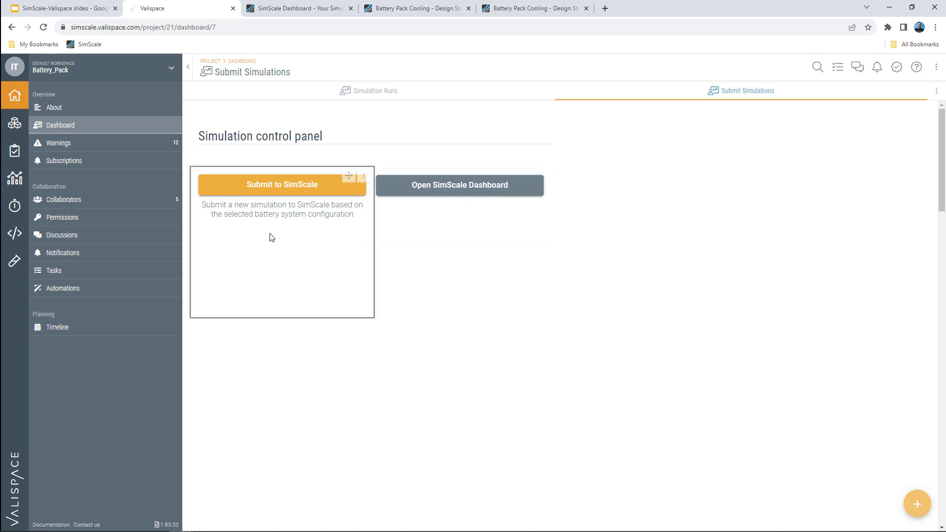
Step: Show the Battery_Pack project's component list from the left sidebar
left_click(11, 124)
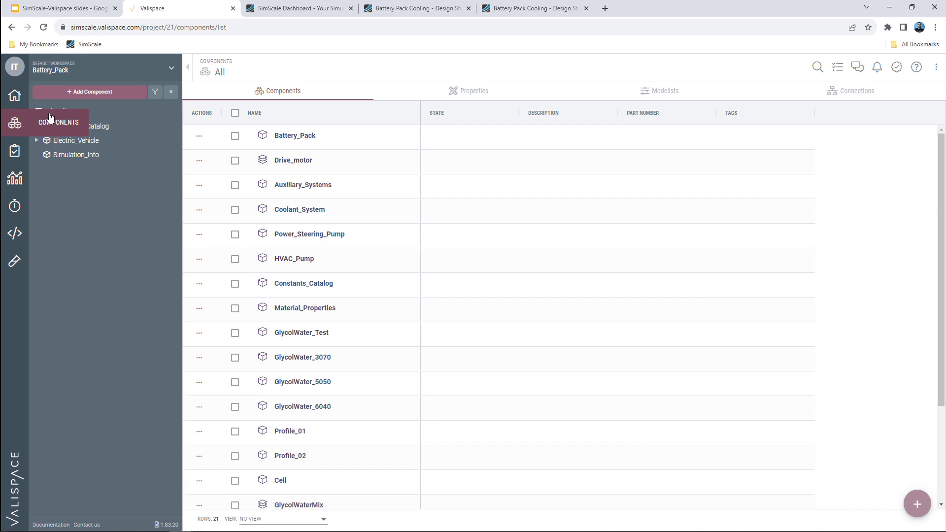
Step: Expand Electric_Vehicle, Auxiliary_Systems, Battery_Pack and Coolant_System in the component tree
left_click(37, 141)
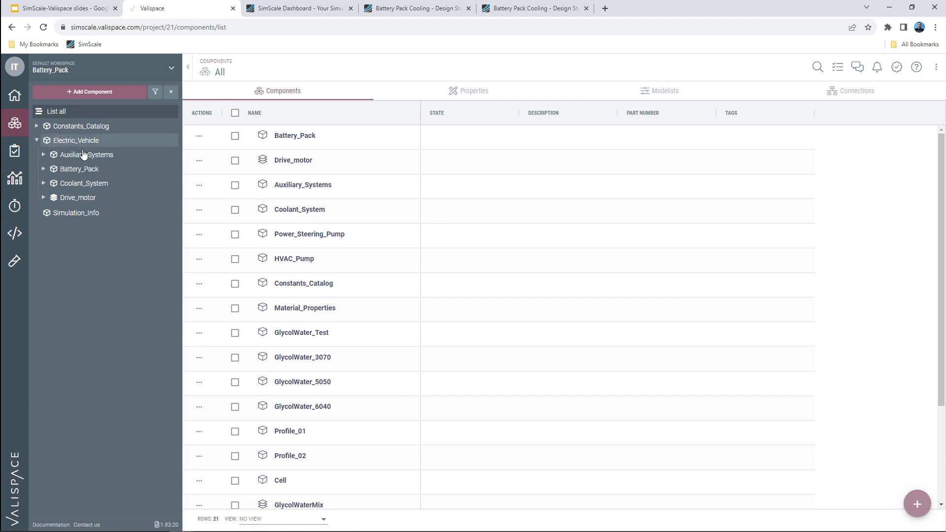
left_click(44, 155)
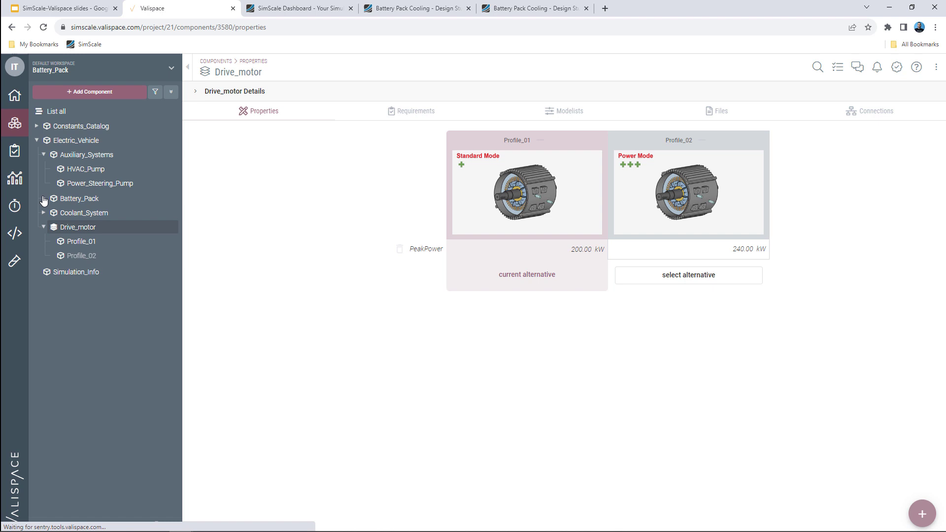
left_click(43, 198)
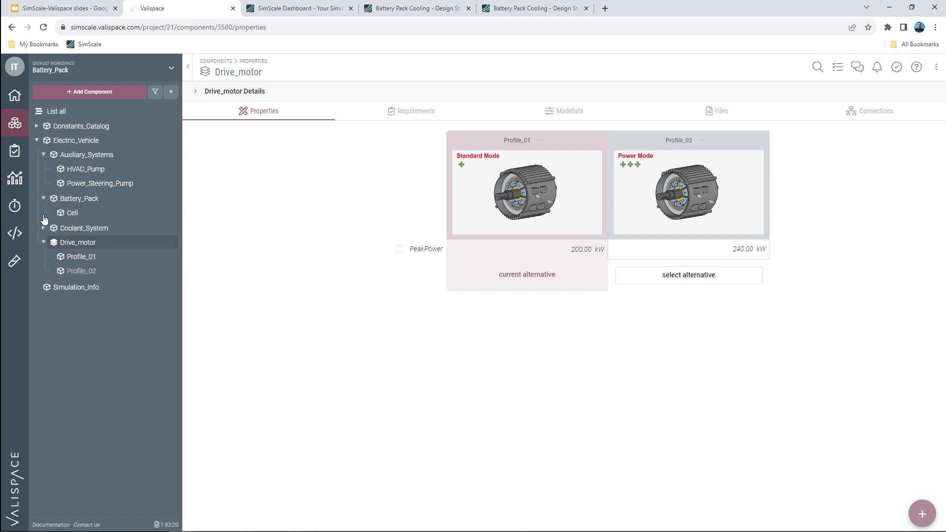
left_click(44, 228)
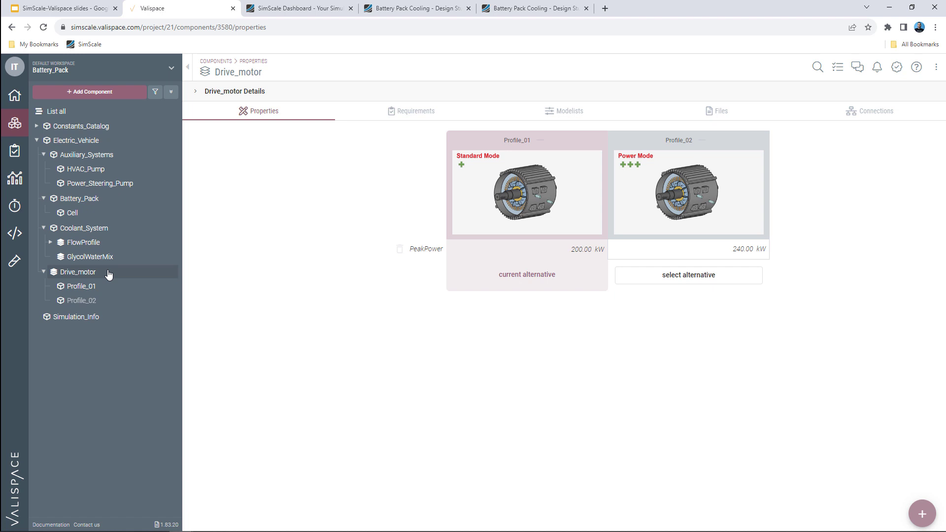
Step: Open the Battery Analysis: Conjugate Heat Transfer report and scroll through its Go/NoGo table
left_click(15, 157)
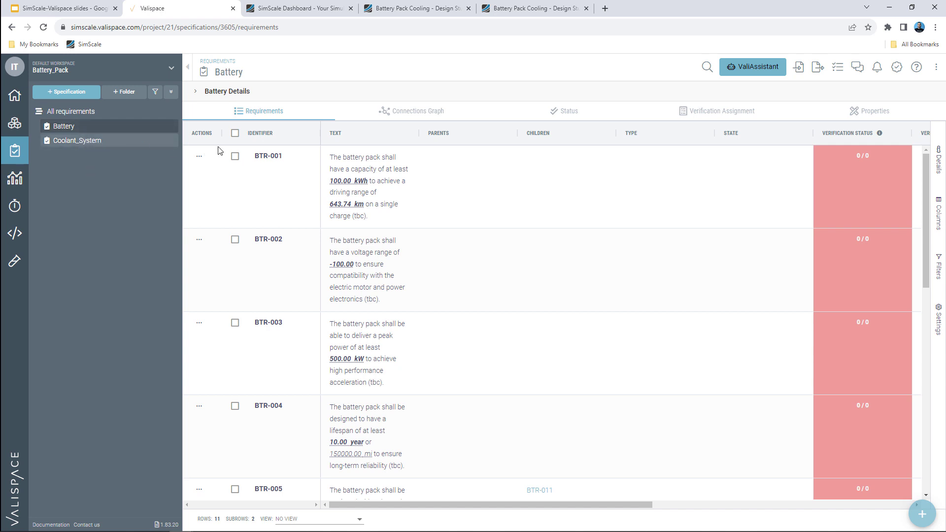
scroll(626, 172, "down", 1)
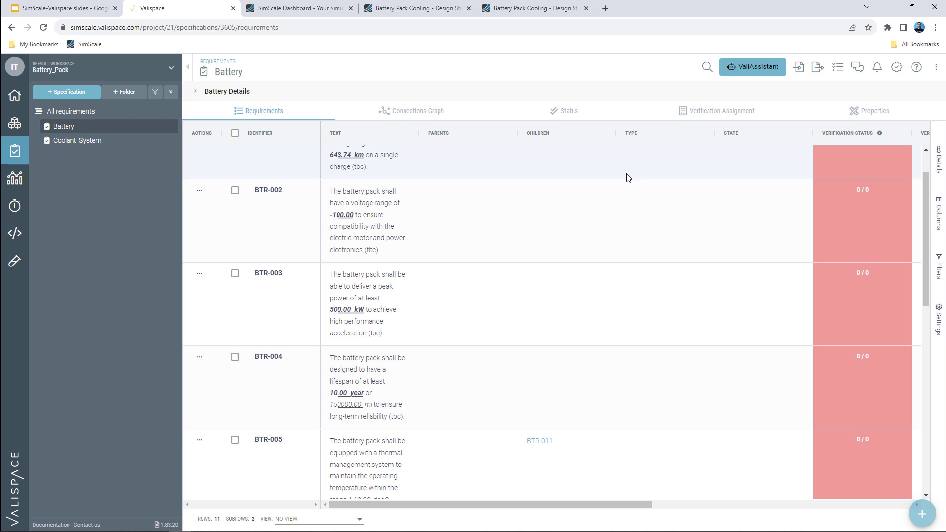
scroll(627, 178, "up", 1)
scroll(622, 184, "down", 10)
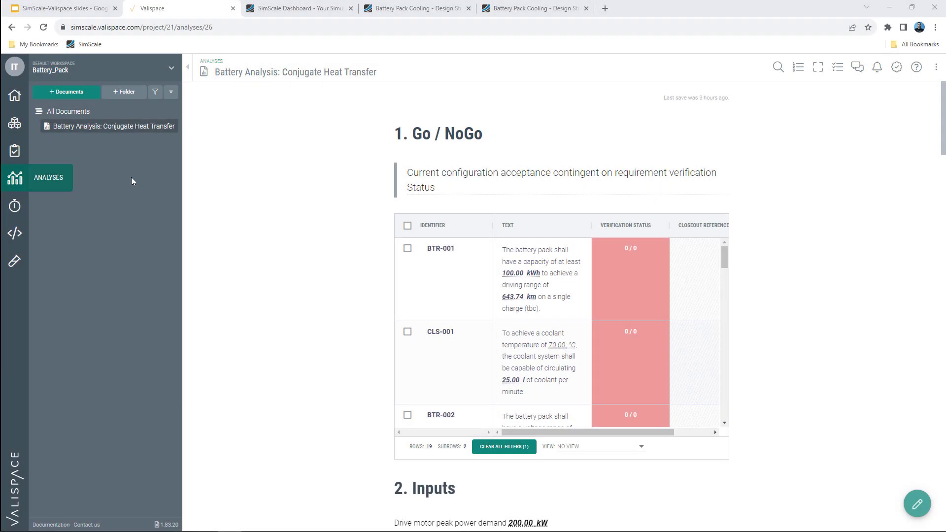
Step: Scroll down through the Battery Analysis report and back up
scroll(357, 206, "down", 2)
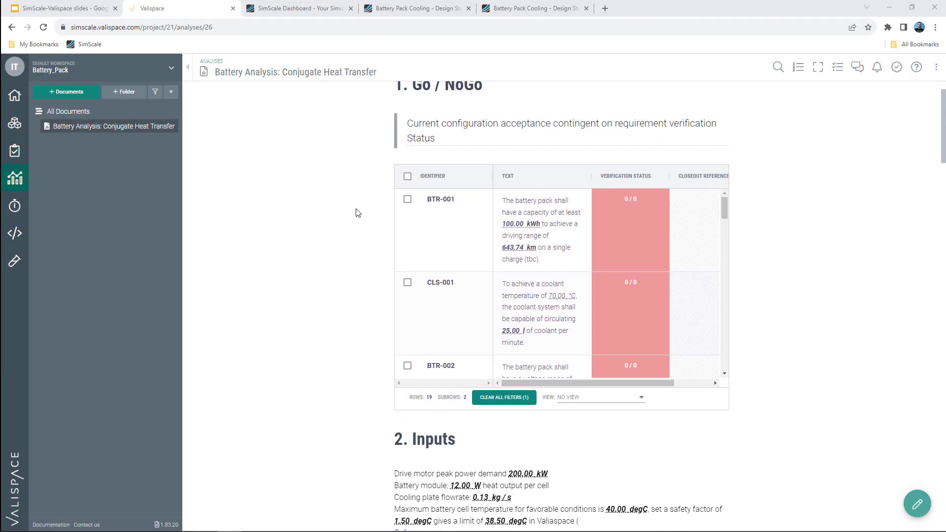
scroll(360, 226, "down", 3)
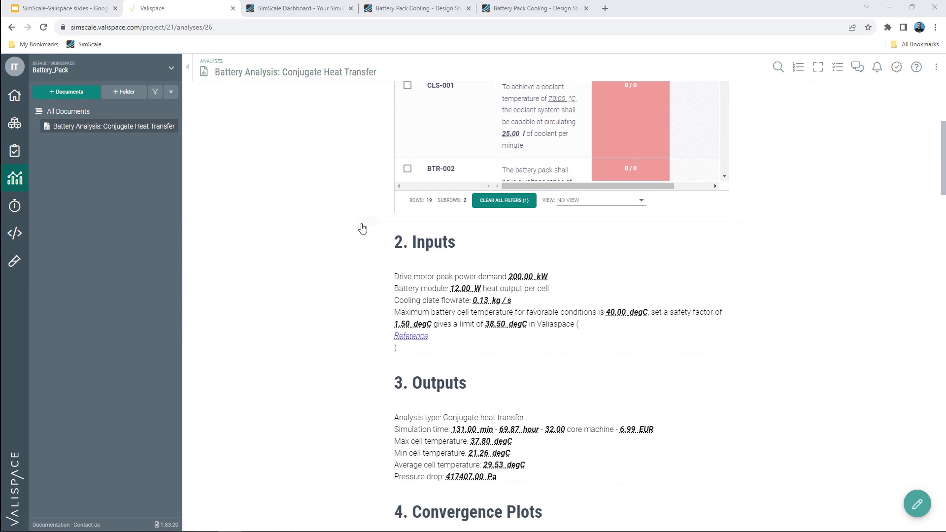
scroll(362, 285, "down", 1)
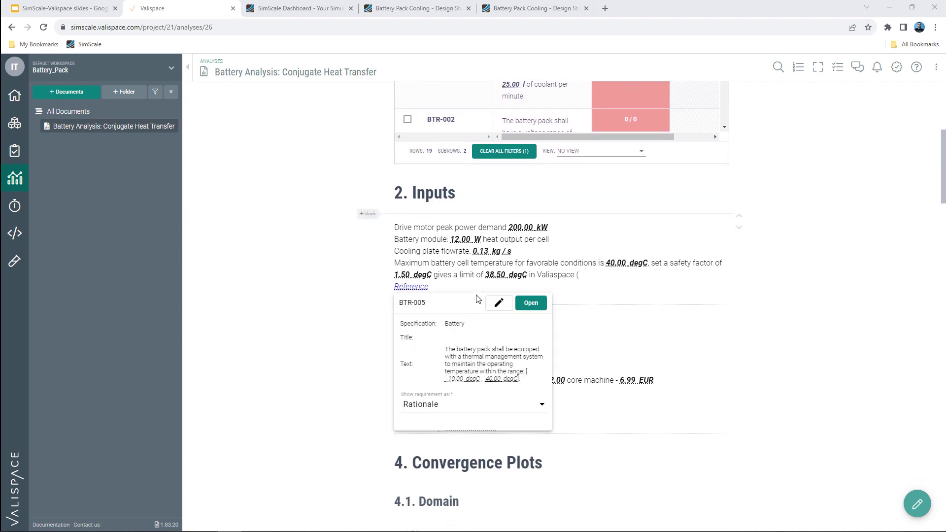
scroll(355, 333, "down", 1)
scroll(779, 375, "down", 6)
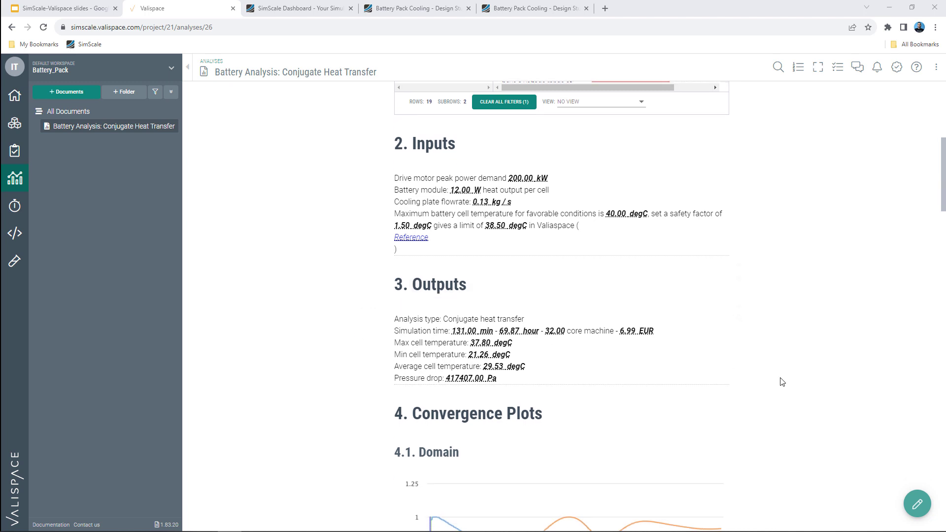
scroll(773, 363, "down", 7)
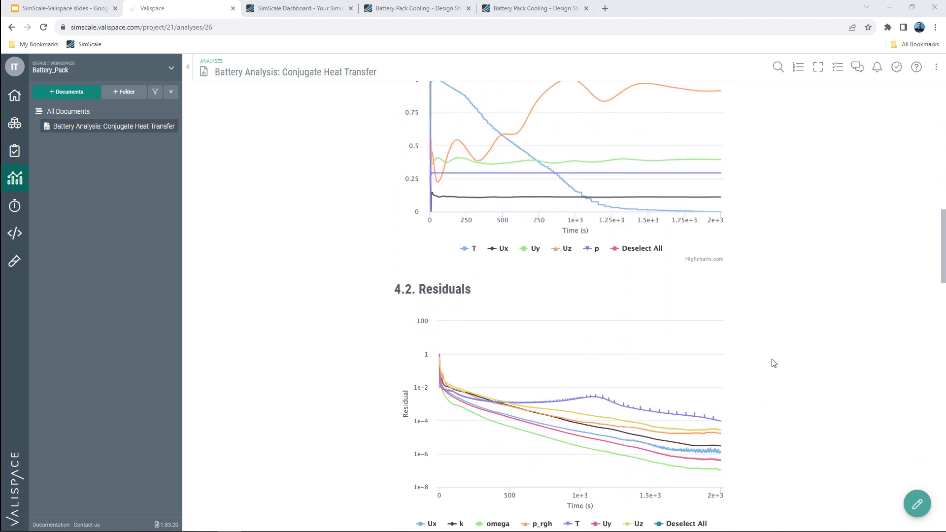
scroll(768, 358, "down", 8)
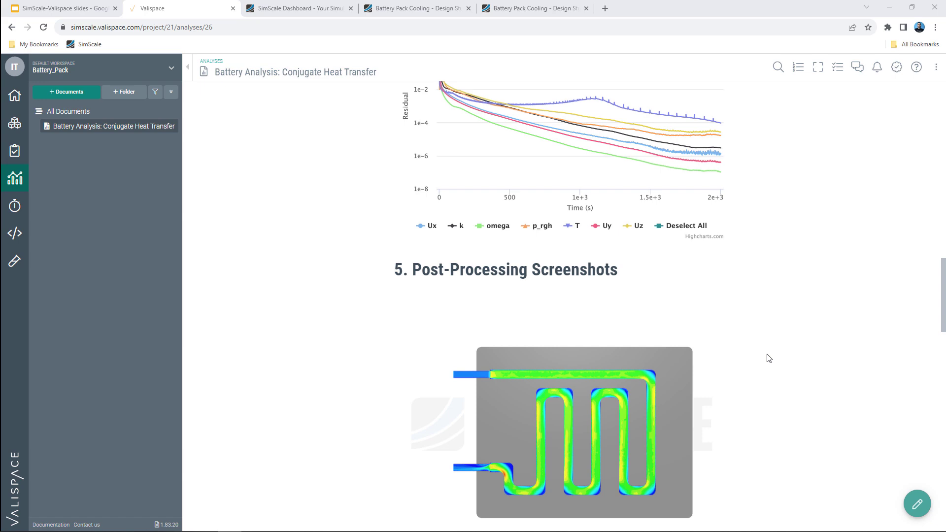
scroll(767, 358, "down", 4)
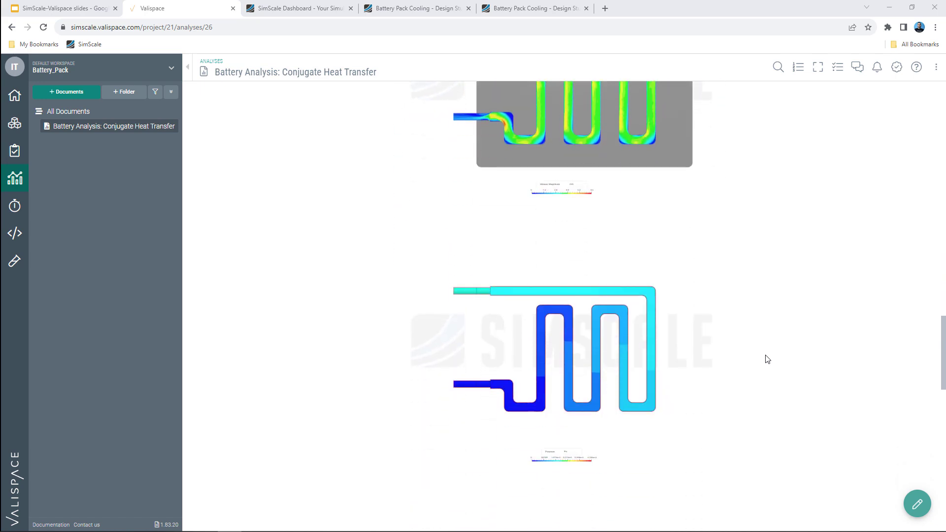
scroll(779, 279, "up", 20)
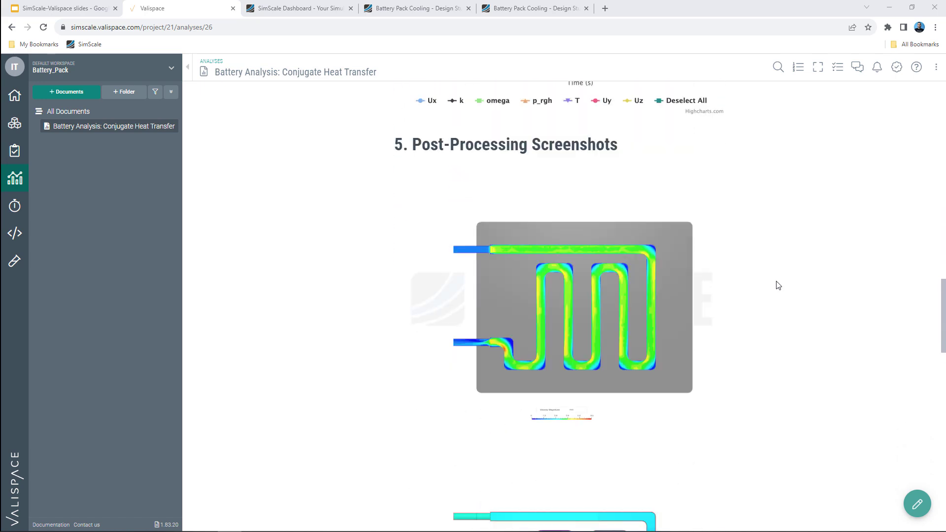
scroll(778, 296, "up", 11)
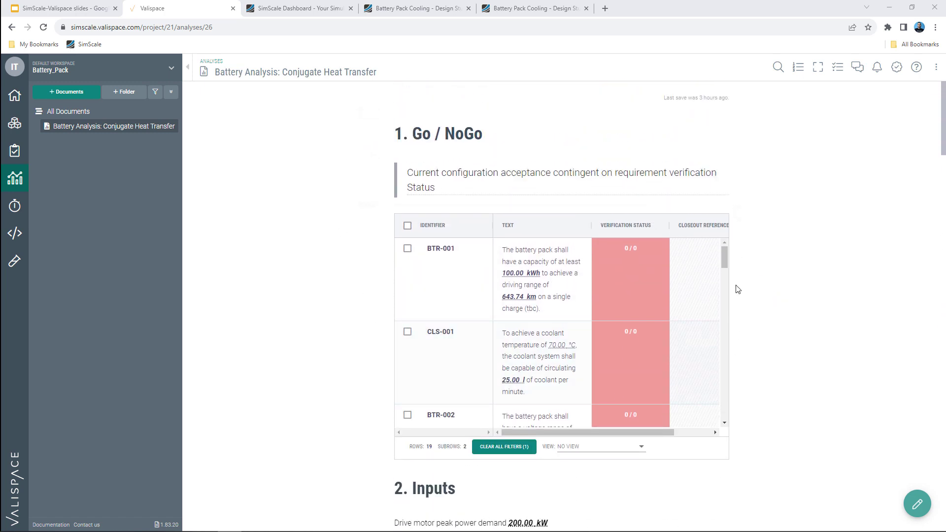
Step: Preview the BTR-005 reference requirement card, then close it
left_click_drag(726, 255, 722, 413)
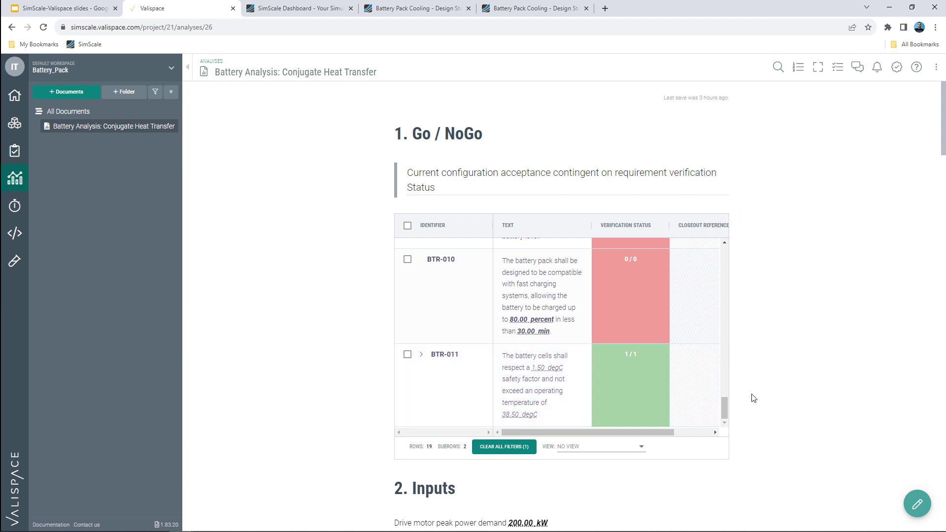
scroll(751, 399, "down", 5)
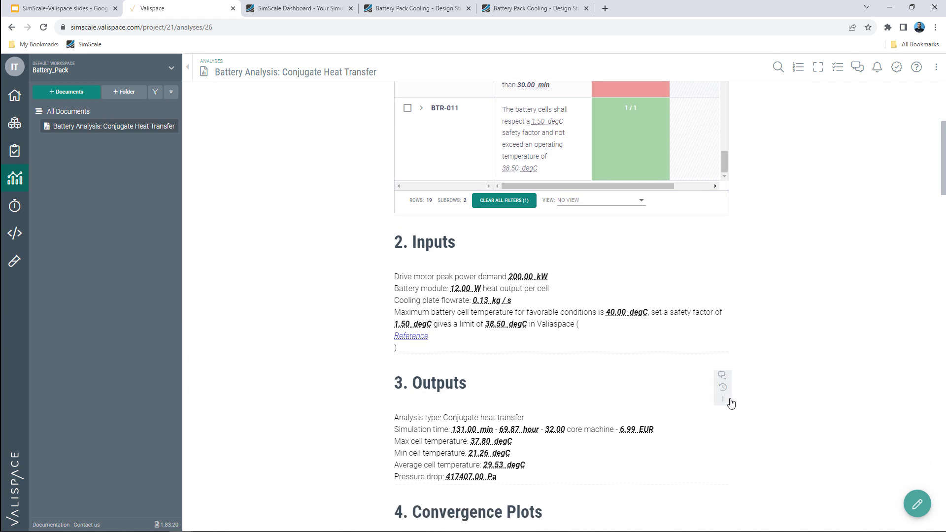
left_click(411, 335)
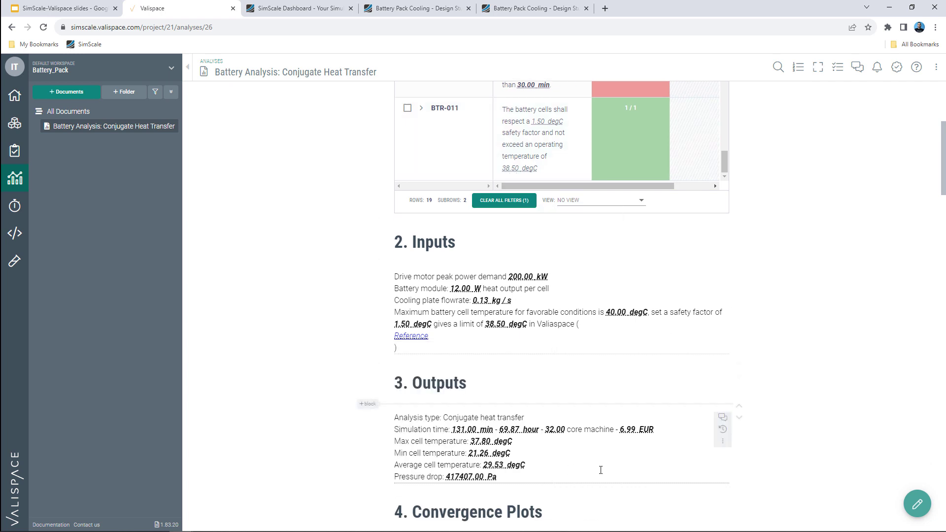
left_click(496, 442)
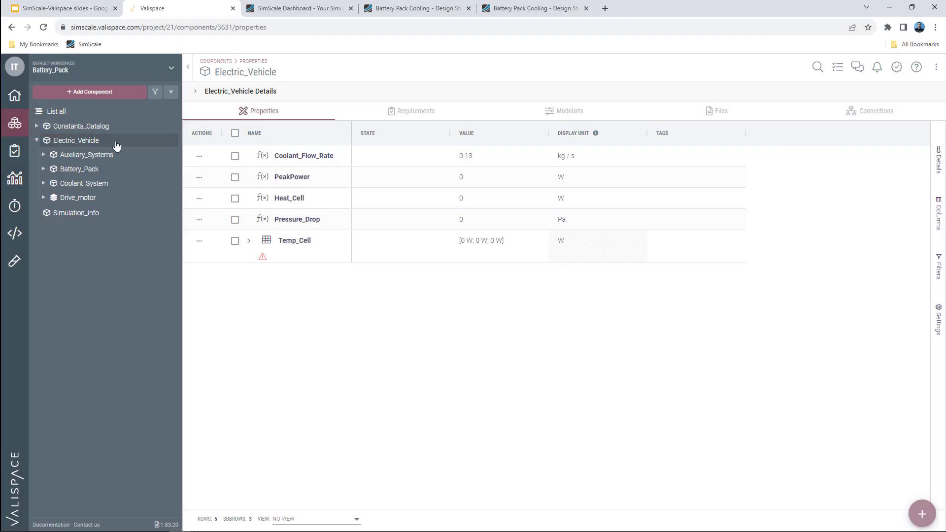
Step: Expand the whole component tree and view the FlowProfile and GlycolWaterMix alternatives
left_click(171, 92)
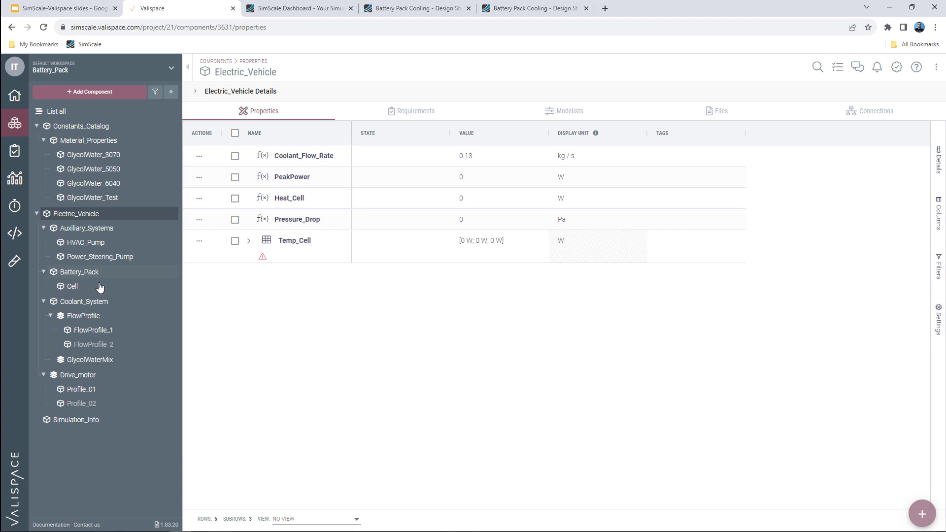
left_click(83, 316)
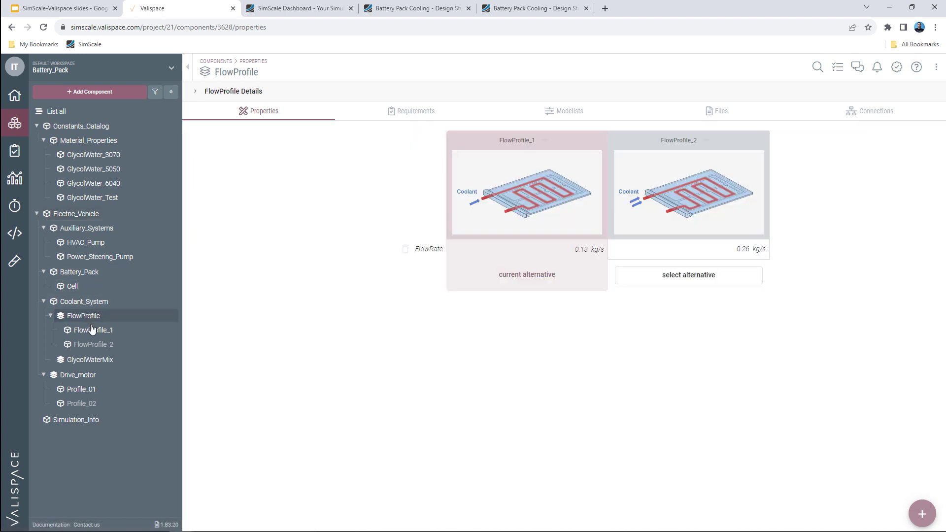
left_click(89, 362)
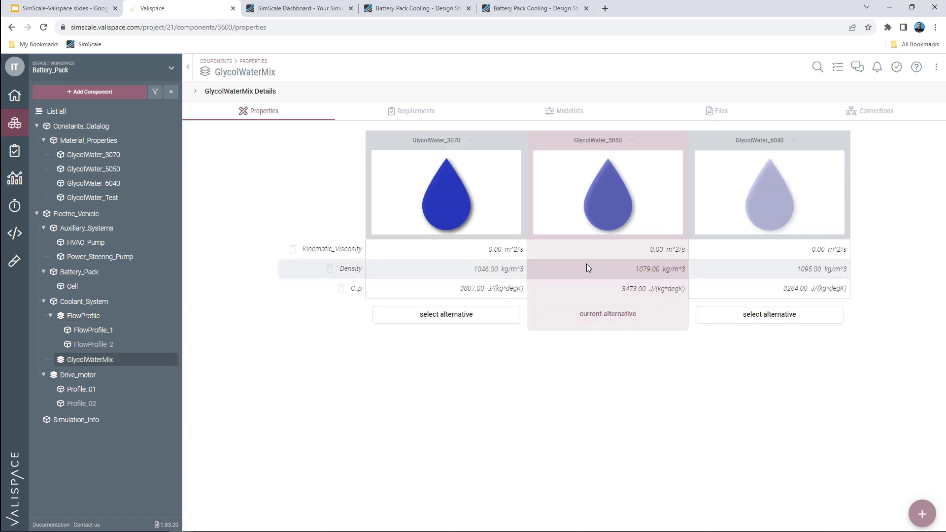
Step: Set Drive_motor's Profile_02 Power Mode at 240 kW as the current alternative
left_click(87, 377)
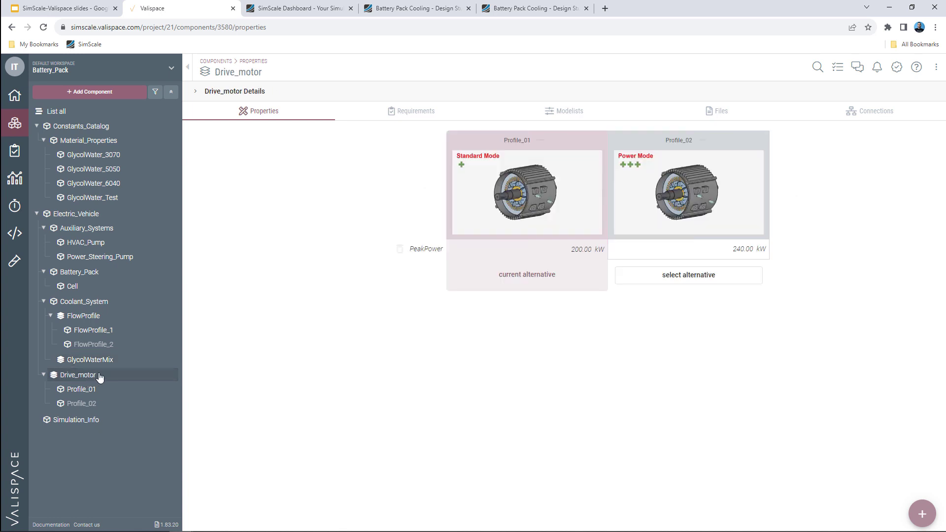
mouse_move(604, 238)
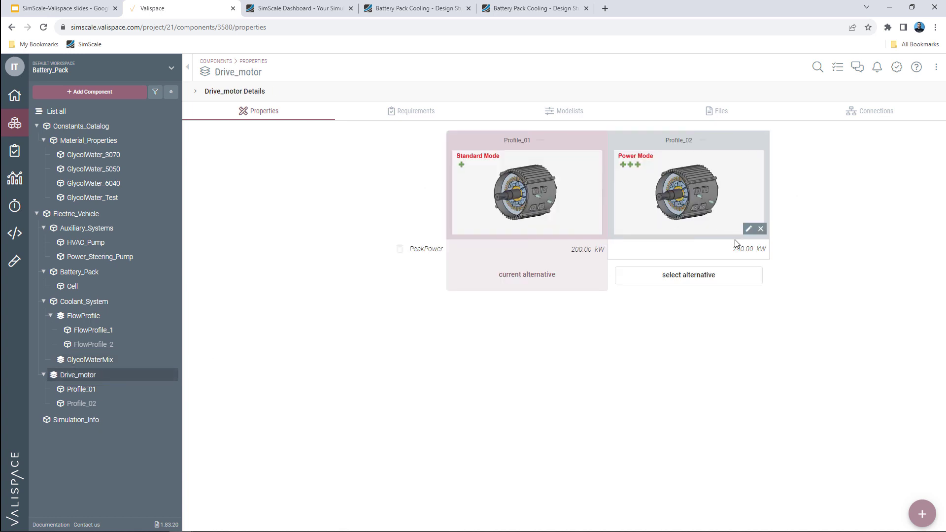
left_click(705, 280)
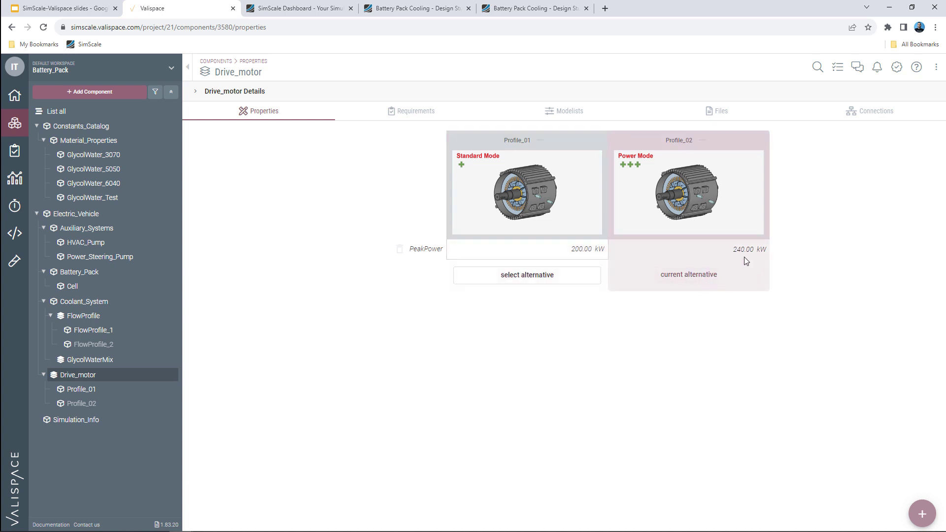
mouse_move(743, 252)
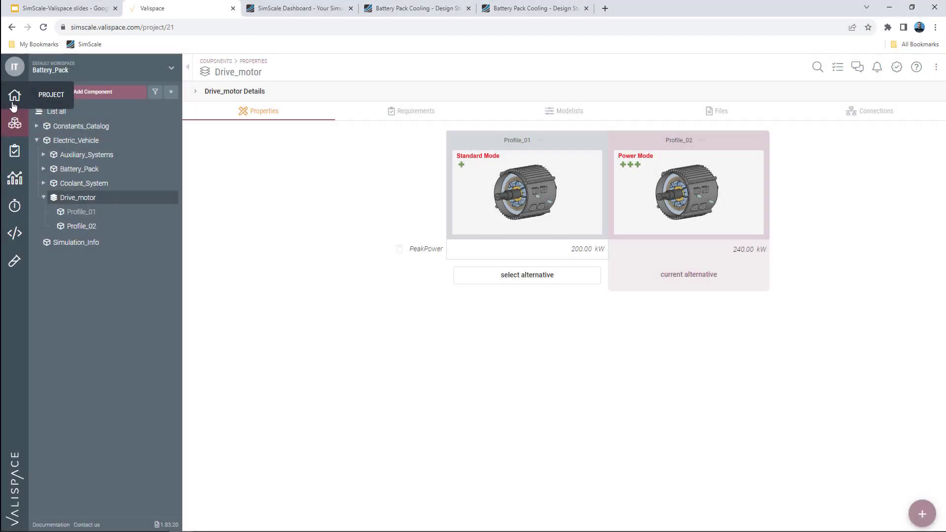
Step: Submit the updated configuration to SimScale from the project dashboard's Submit Simulations panel
left_click(13, 105)
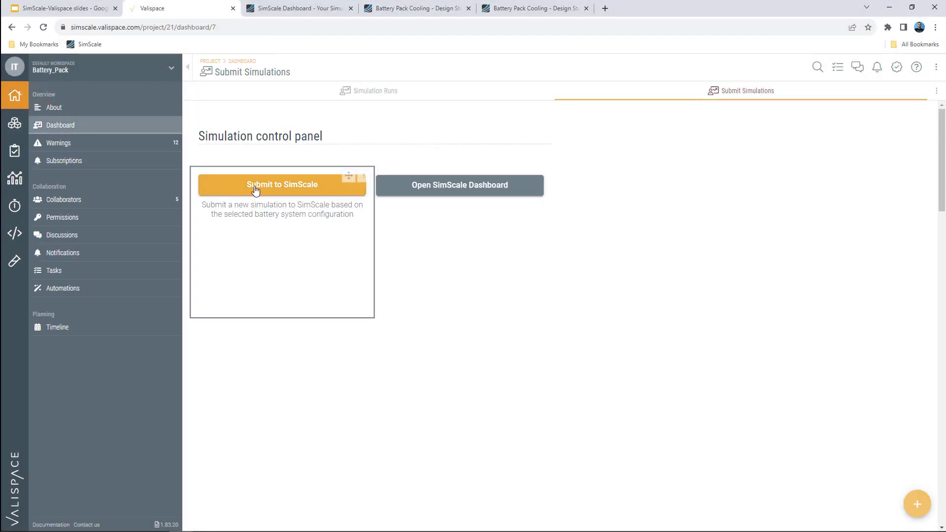
left_click(323, 189)
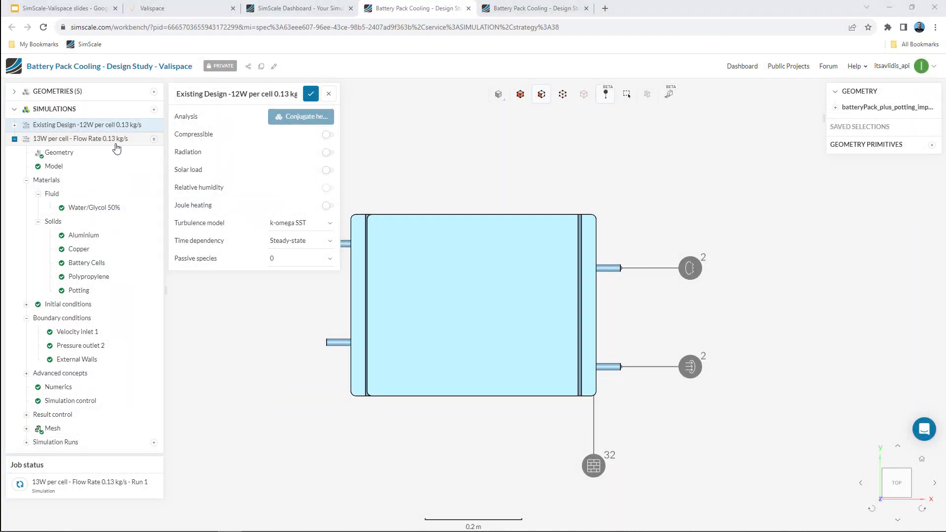
Step: Select the 13W per cell - Flow Rate 0.13 kg/s simulation in SimScale's tree
left_click(116, 143)
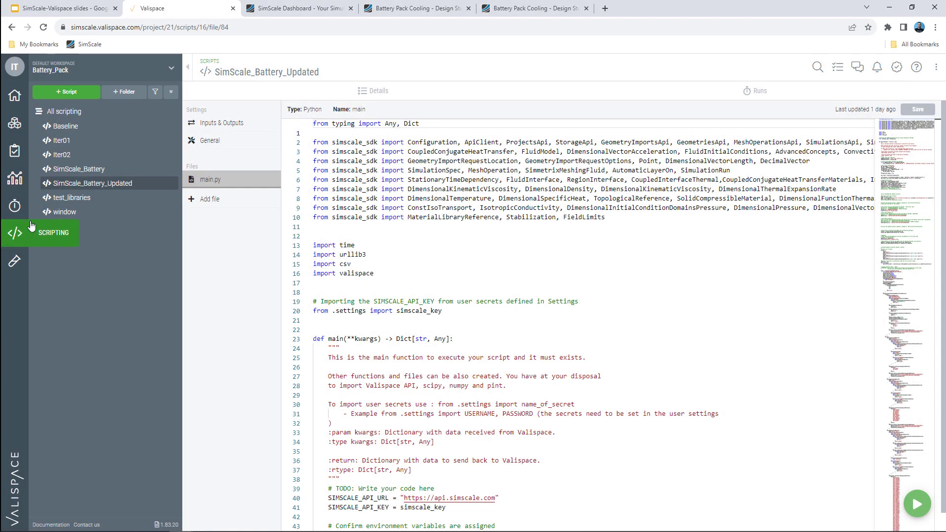
left_click(123, 183)
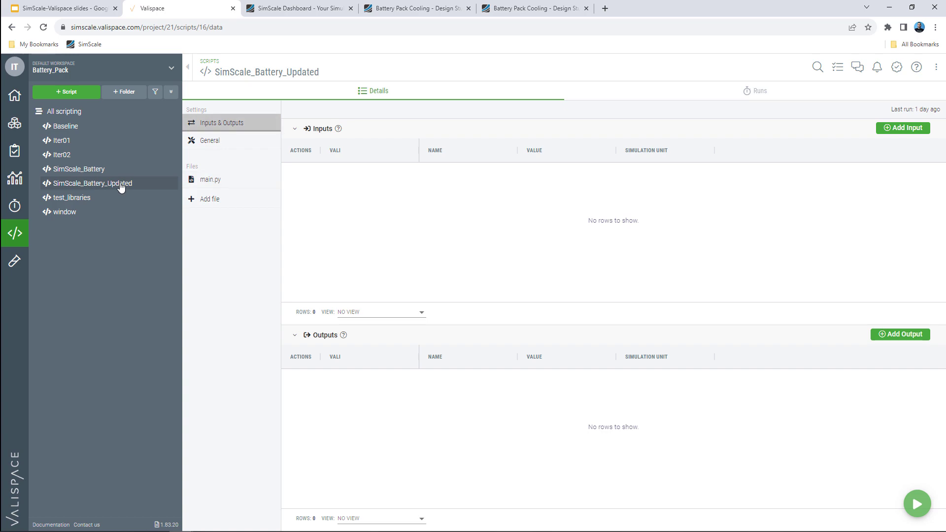
left_click(236, 182)
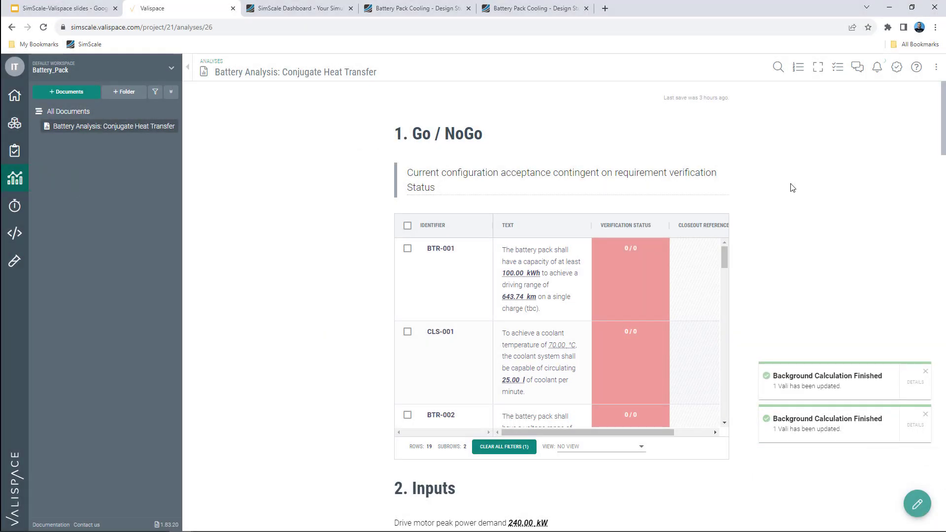
Step: Check the 39.44 degC max cell temperature value in the Battery Analysis Outputs
scroll(791, 188, "down", 4)
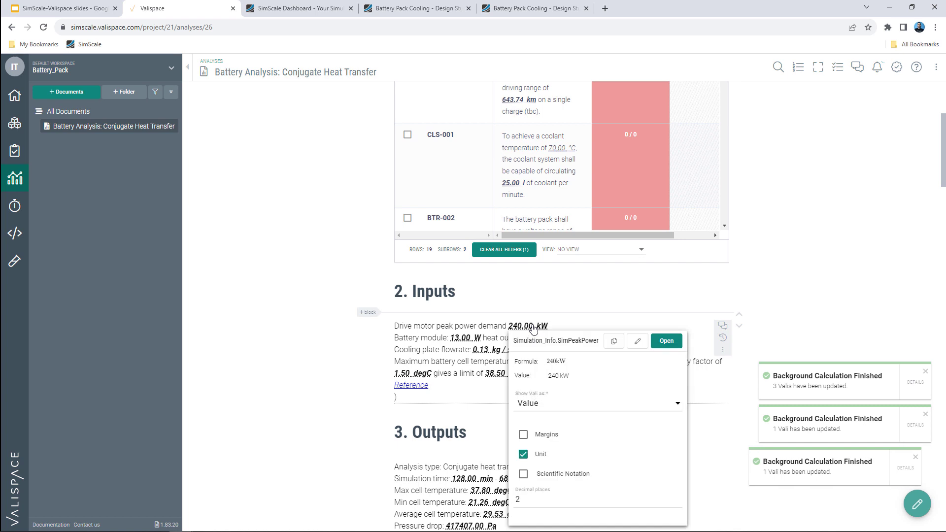
scroll(827, 278, "down", 2)
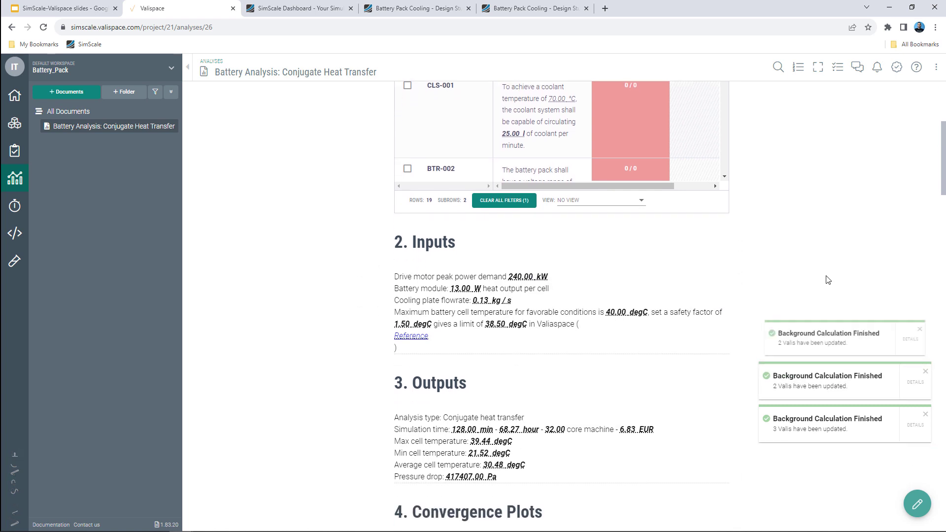
scroll(842, 284, "down", 2)
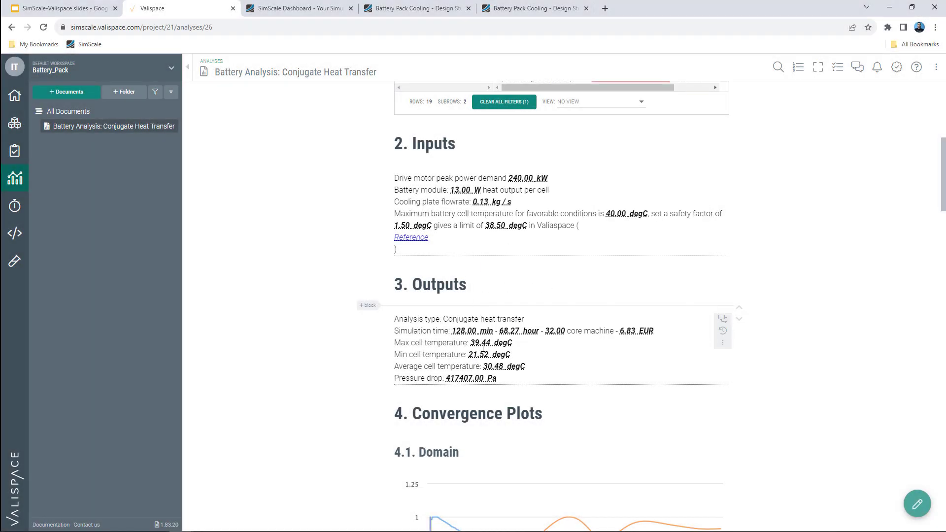
left_click(483, 346)
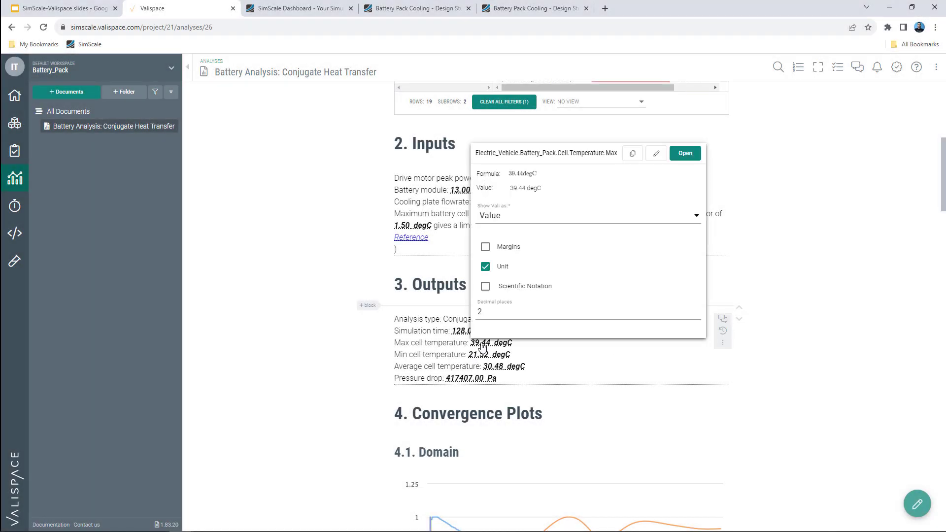
left_click(379, 321)
Step: Bring the failing 0/1 requirement BTR-011 into view in the Go/NoGo table
scroll(325, 318, "up", 6)
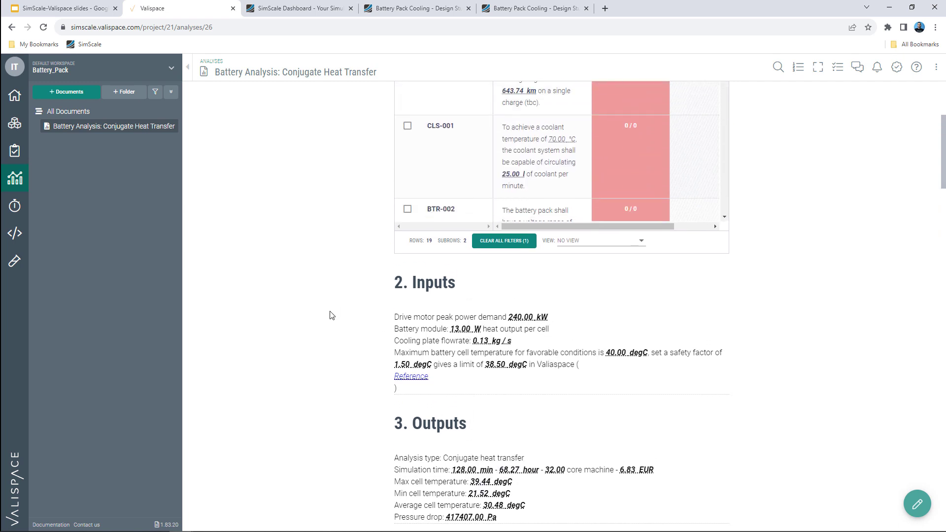
scroll(571, 308, "down", 8)
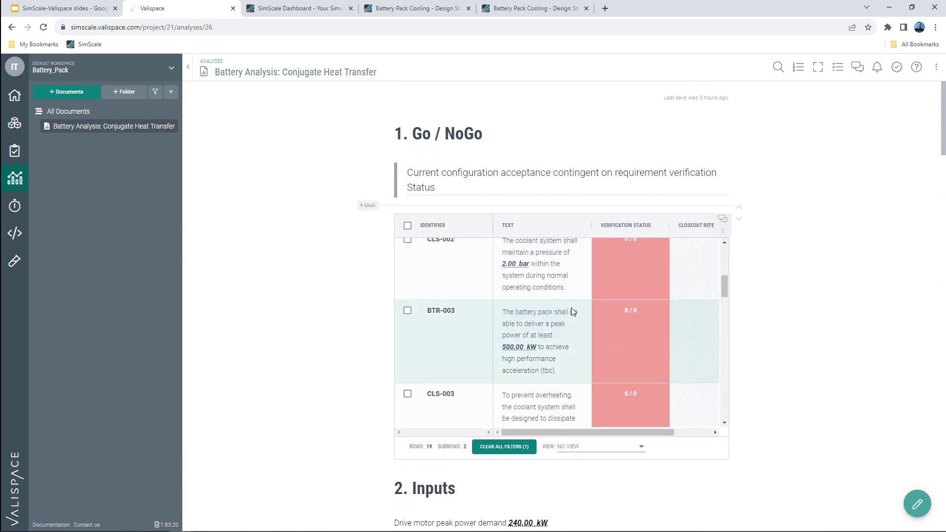
scroll(572, 307, "down", 10)
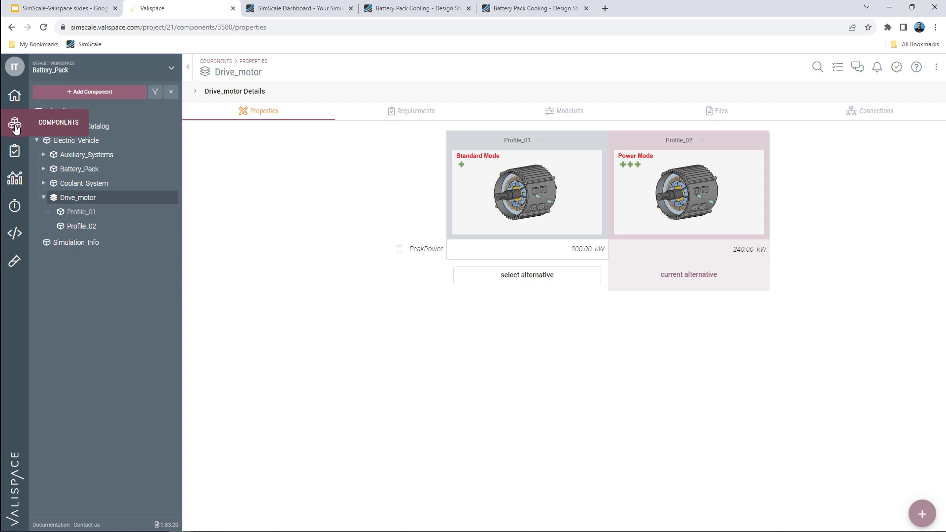
Step: Make Coolant_System's FlowProfile_2 (0.26 kg/s) the current alternative and submit it to SimScale
left_click(74, 186)
left_click(86, 198)
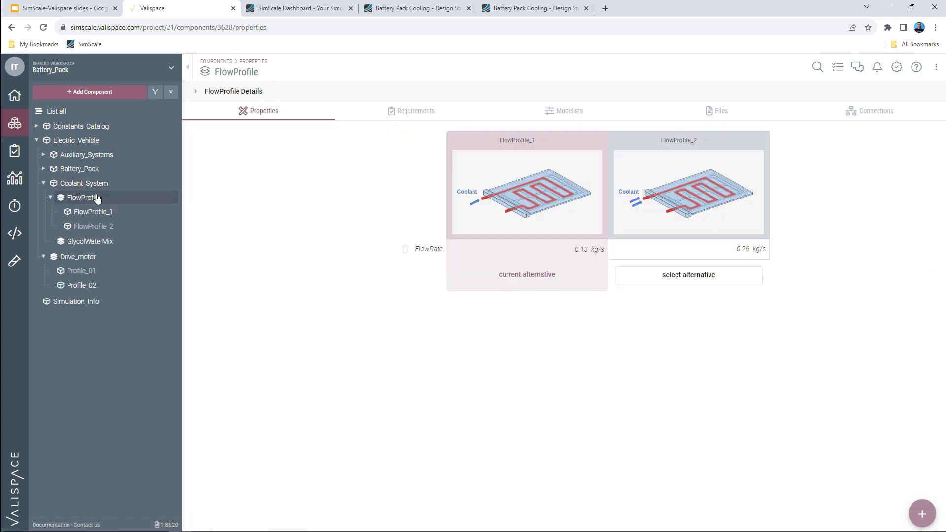
left_click(708, 280)
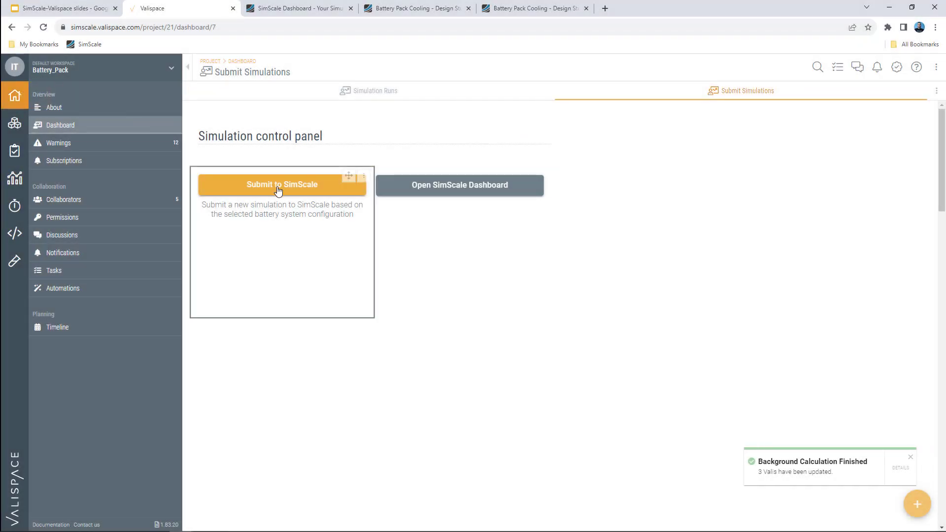
left_click(278, 190)
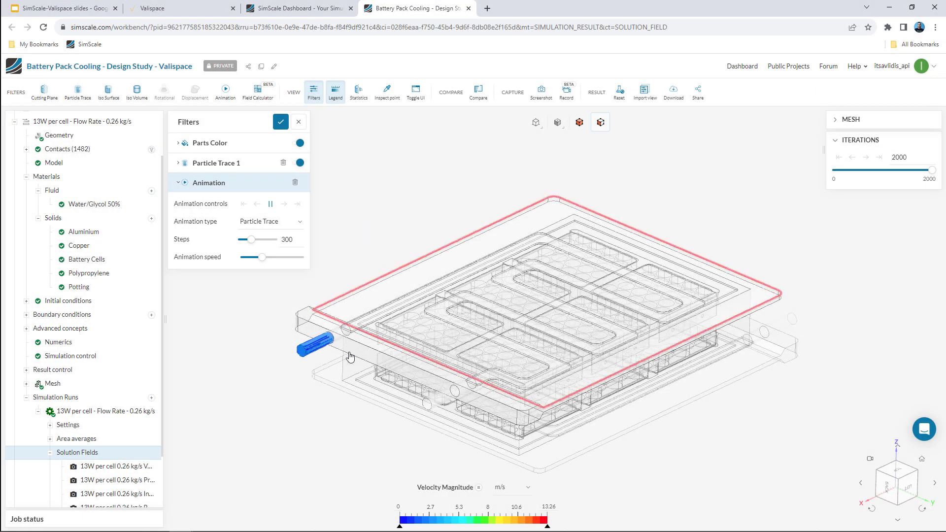
Step: Orbit the temperature-coloured battery pack to a near side view in the 0.26 kg/s results
mouse_move(704, 485)
left_mouse_down()
mouse_move(628, 474)
mouse_move(635, 521)
mouse_move(657, 480)
mouse_move(351, 443)
left_mouse_up()
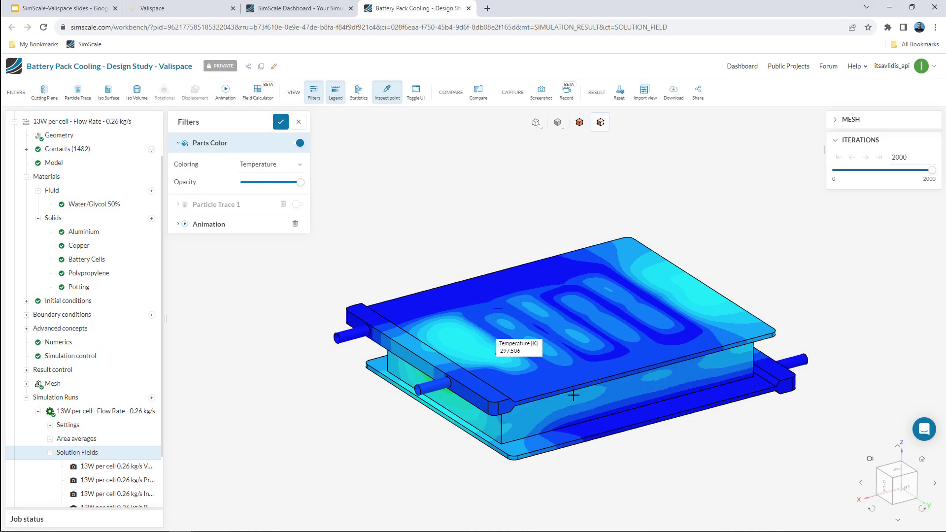
left_click_drag(596, 424, 510, 442)
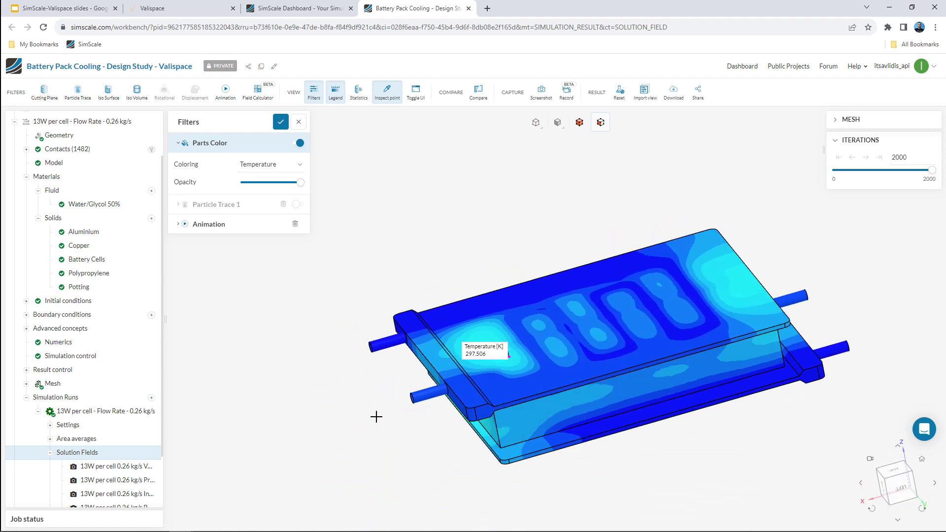
Step: Back in the Valispace report, confirm BTR-011 shows 1/1 and max cell temperature reads 38.26 degC
left_click(194, 10)
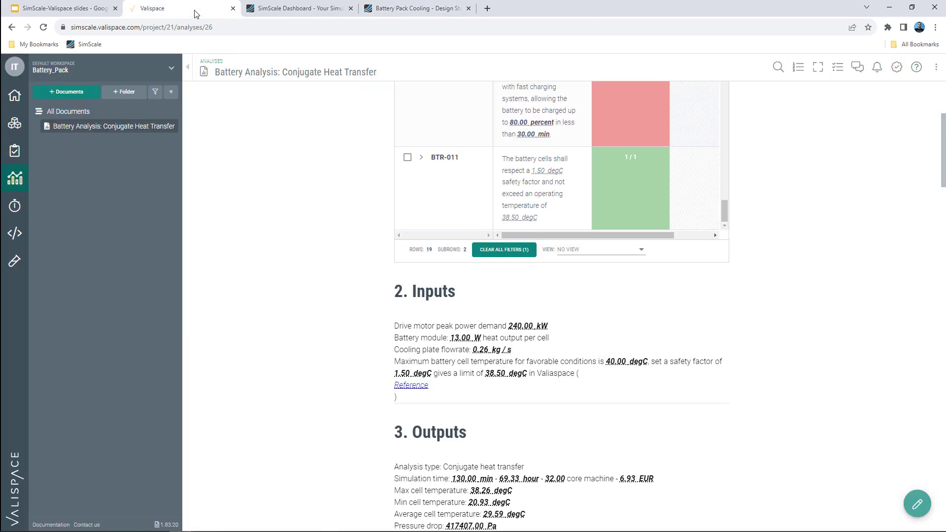
scroll(424, 210, "up", 2)
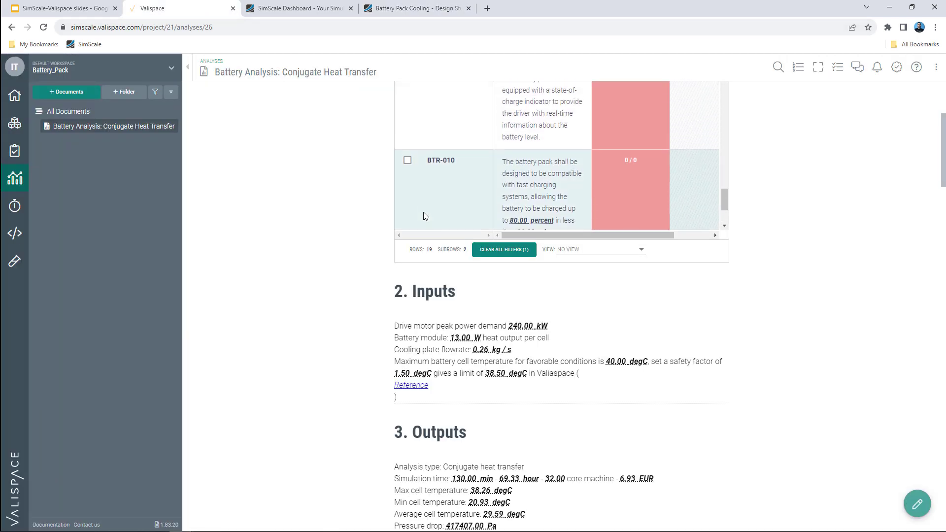
scroll(423, 214, "down", 2)
scroll(291, 207, "up", 4)
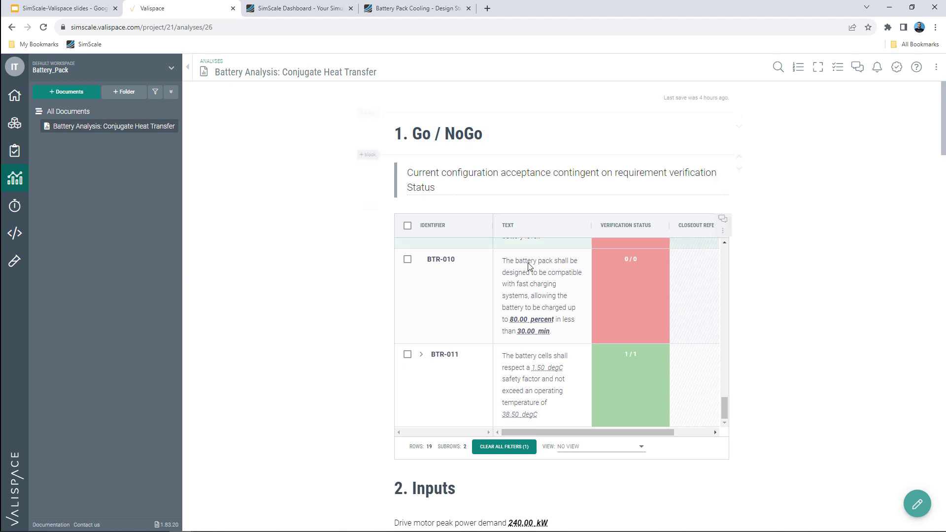
scroll(330, 397, "down", 4)
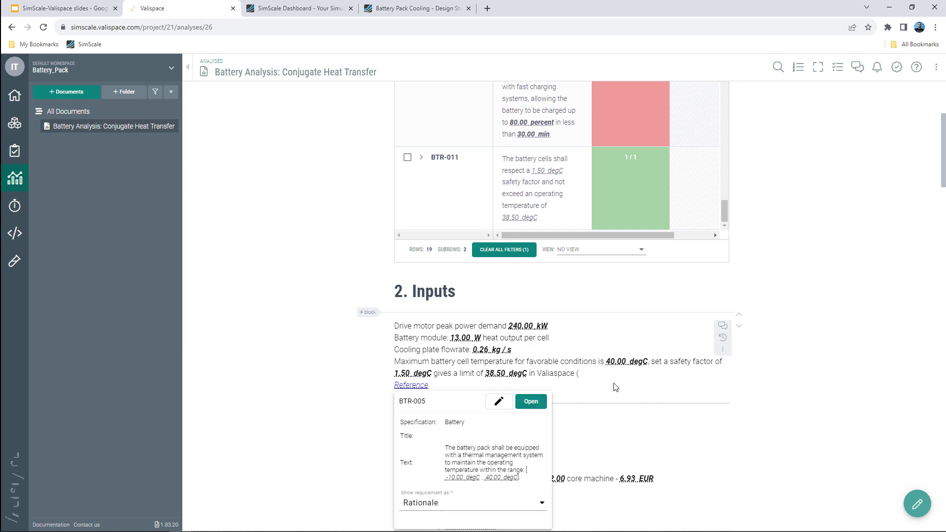
scroll(629, 395, "down", 2)
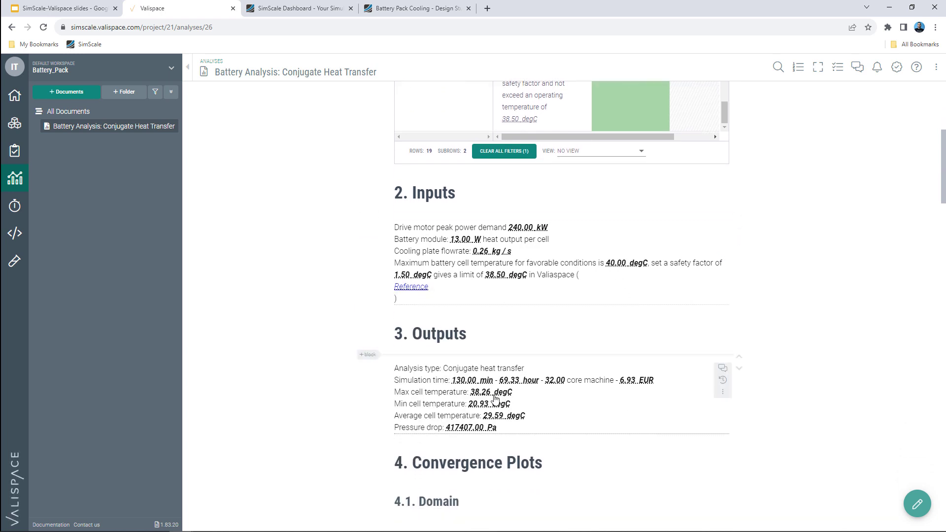
mouse_move(484, 394)
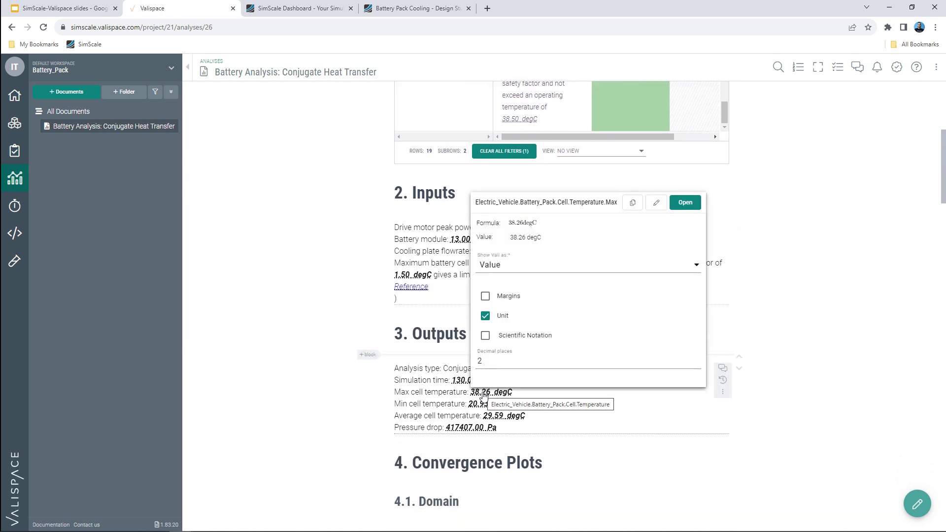